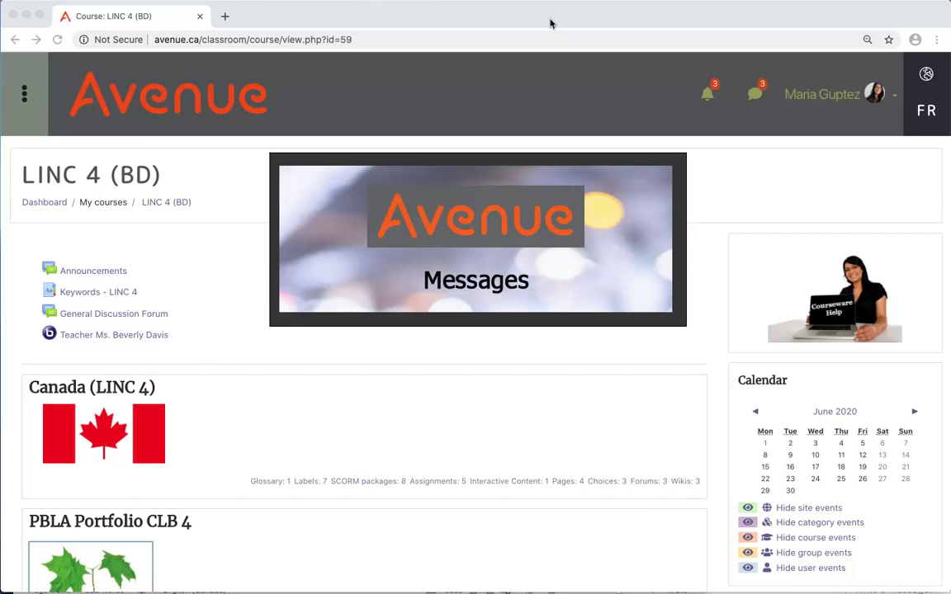
# Open the messages drawer to list the four private LINC 4 (BD) conversations
pyautogui.click(754, 92)
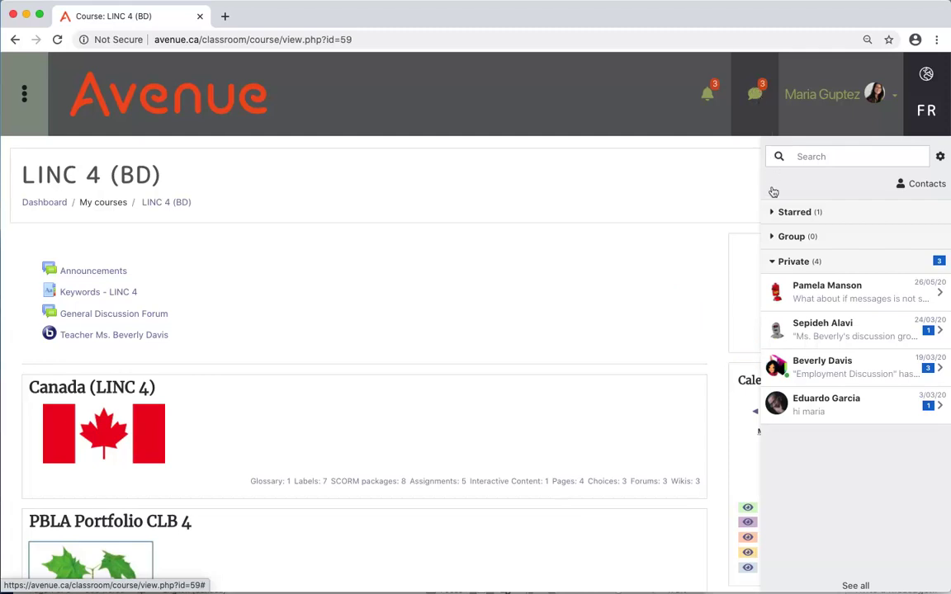
# Open the course teacher's conversation showing the Employment Discussion notifications
pyautogui.click(822, 366)
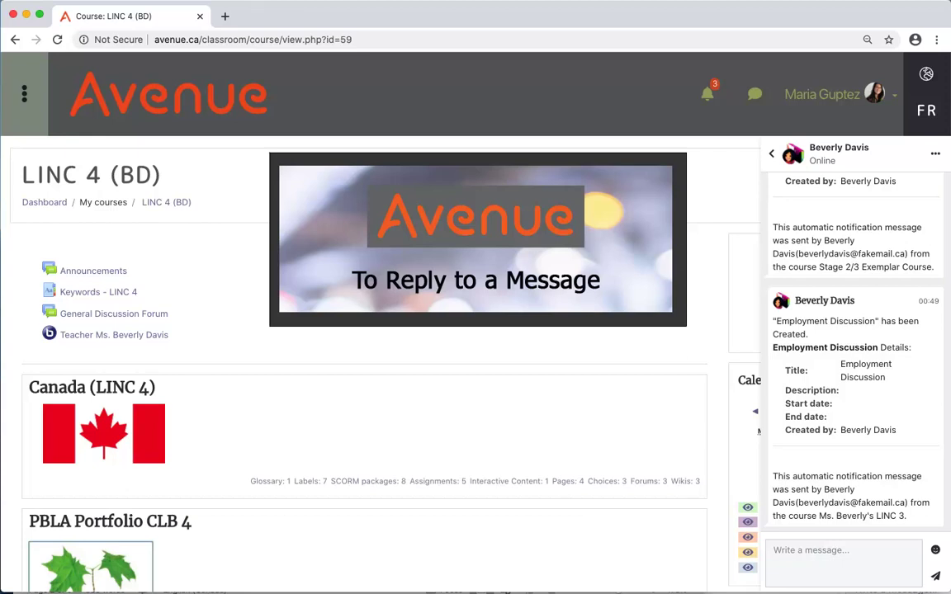
# Send the teacher a thank-you reply saying you will check out the Employment discussion
pyautogui.click(817, 558)
pyautogui.write('T')
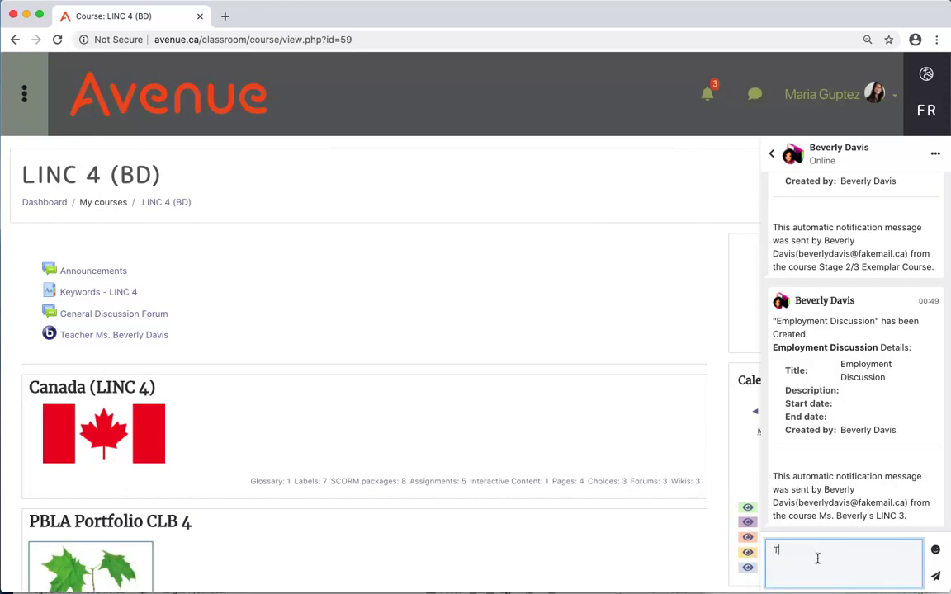
pyautogui.write('hank you Ms Davis - I will check out t')
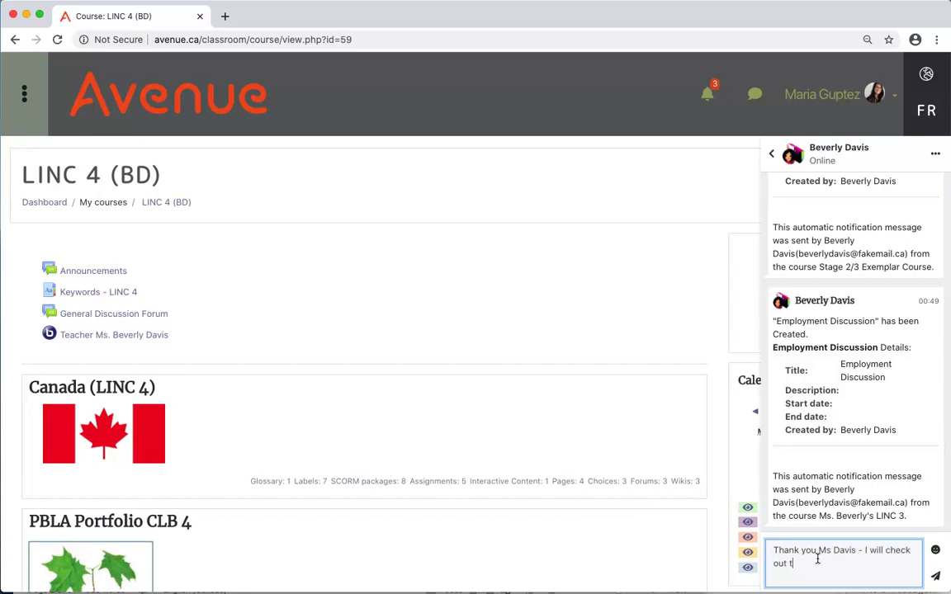
pyautogui.write('he Employment discussion')
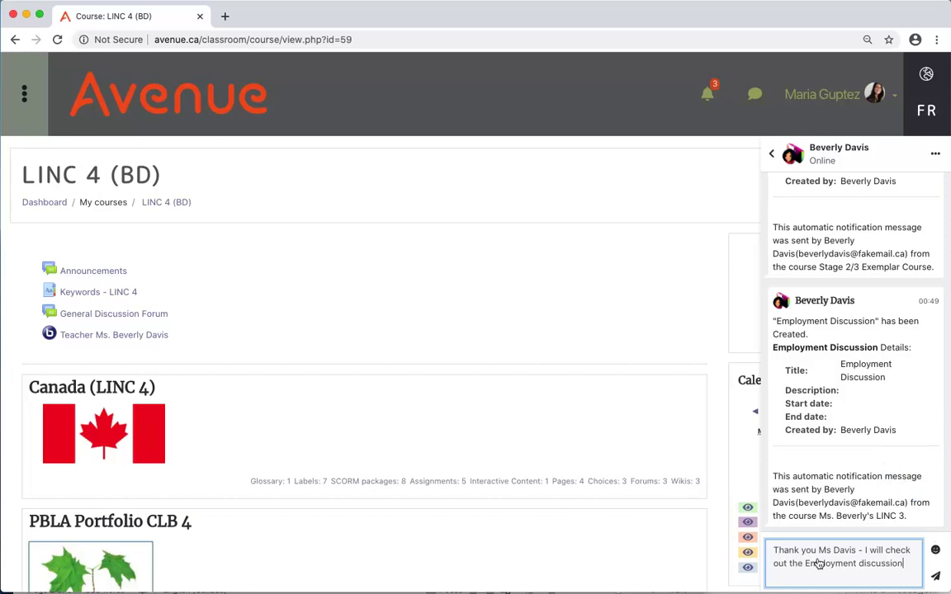
pyautogui.click(934, 578)
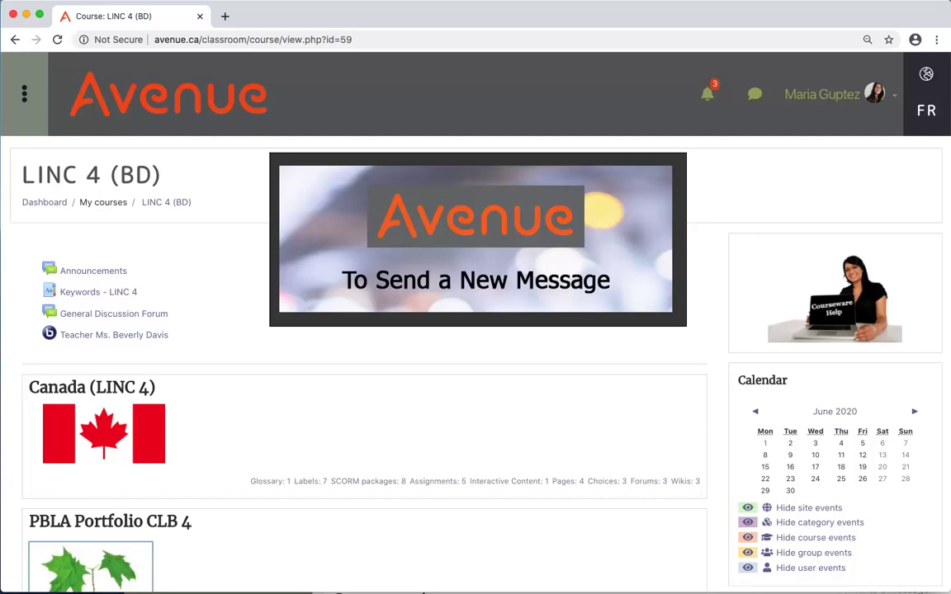
# Reopen the messages drawer and expand the Private conversation list
pyautogui.click(755, 96)
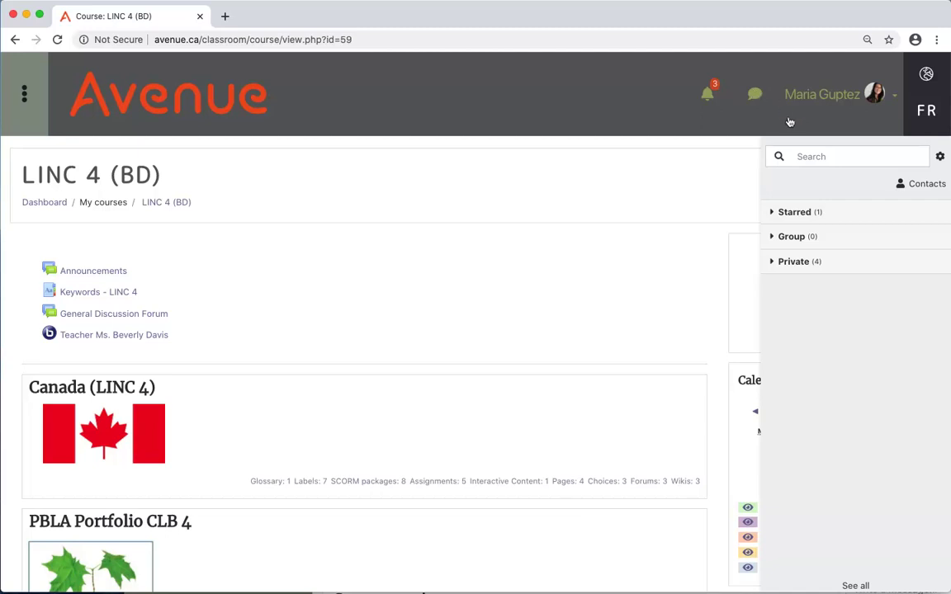
pyautogui.click(809, 264)
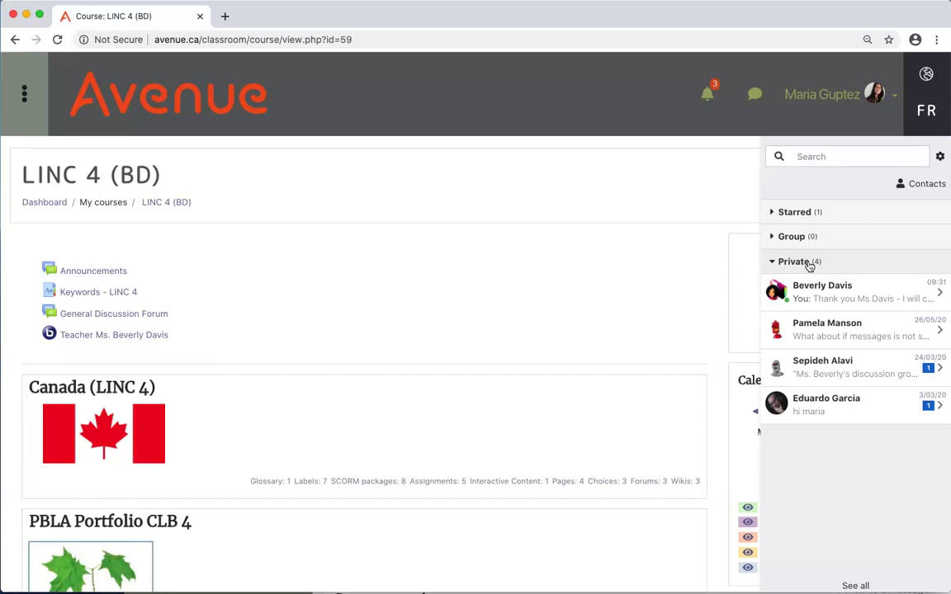
# Search people for the classmate by name and start a new conversation with him
pyautogui.click(800, 155)
pyautogui.write('a')
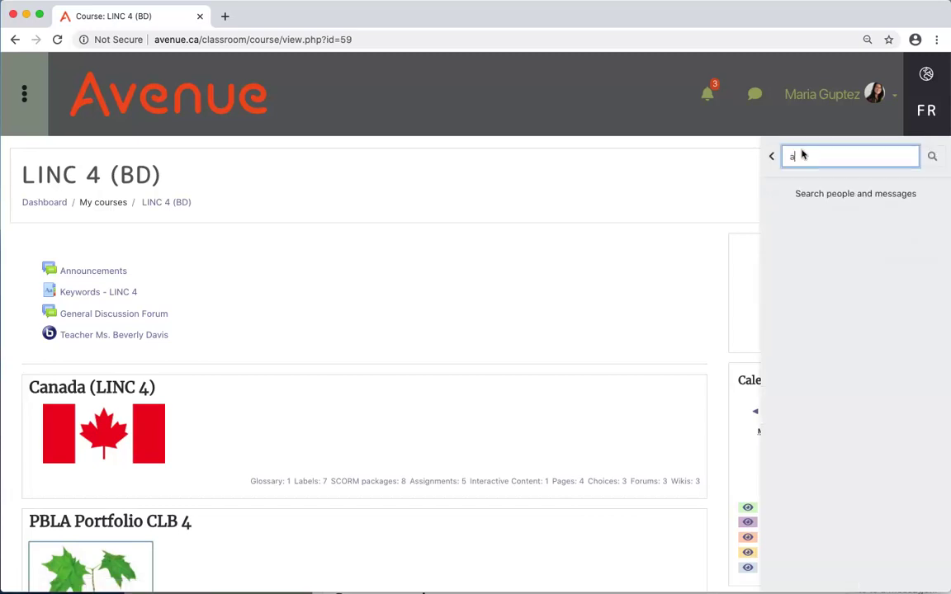
pyautogui.write('hmed al;')
pyautogui.press('BackSpace')
pyautogui.write('i')
pyautogui.click(931, 157)
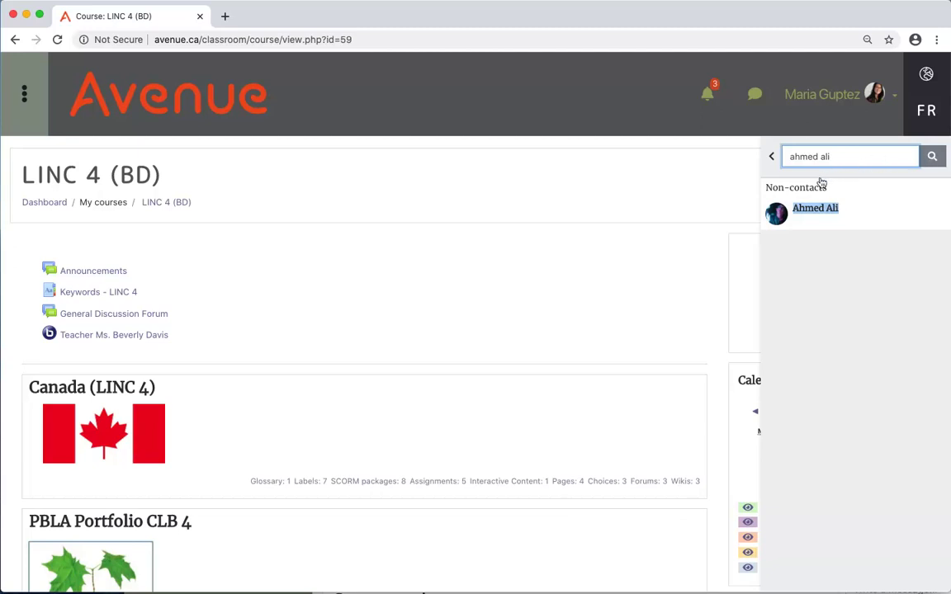
pyautogui.click(806, 207)
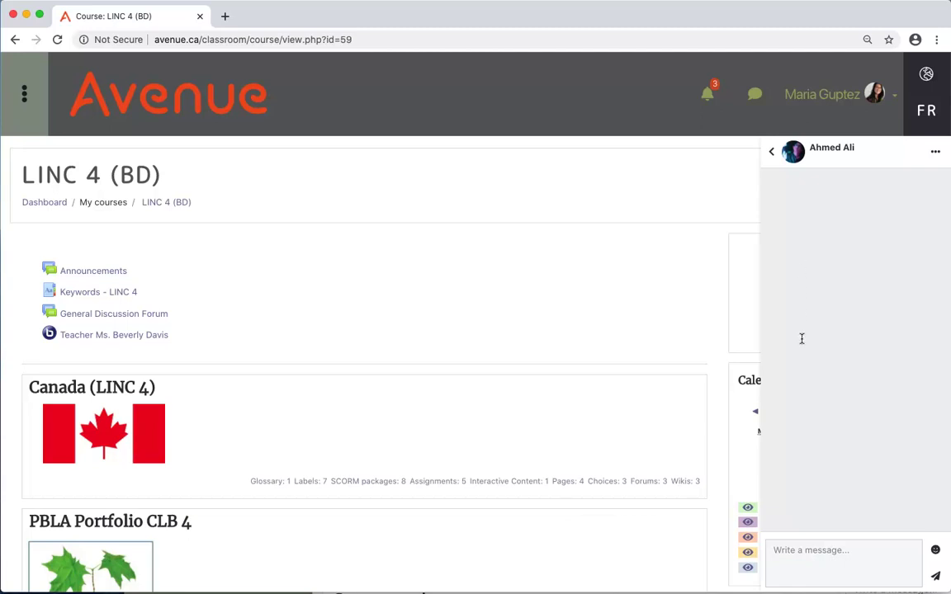
# Send the classmate a greeting asking whether he would like to chat
pyautogui.click(799, 565)
pyautogui.write('Hi Ah')
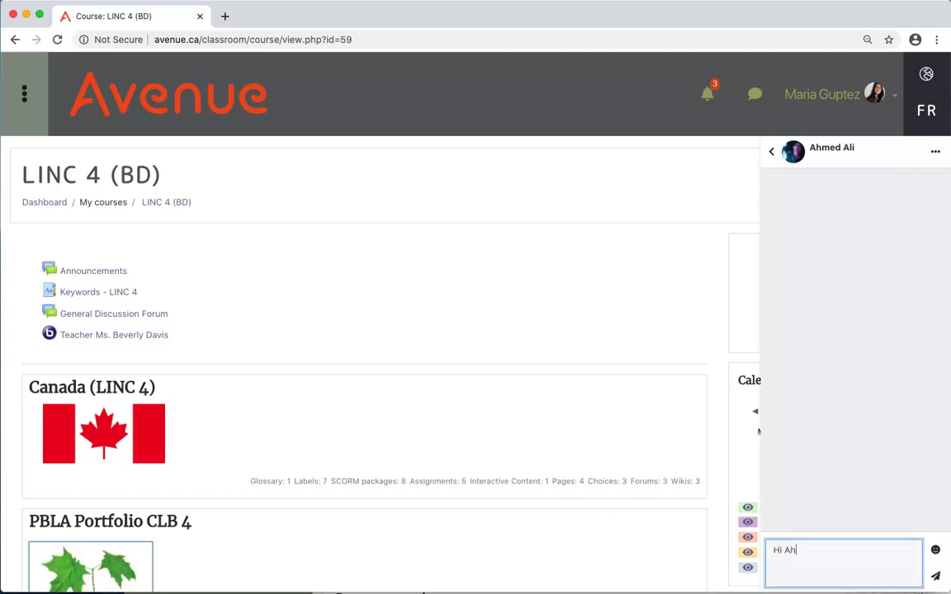
pyautogui.write('med. Would you like to chasa')
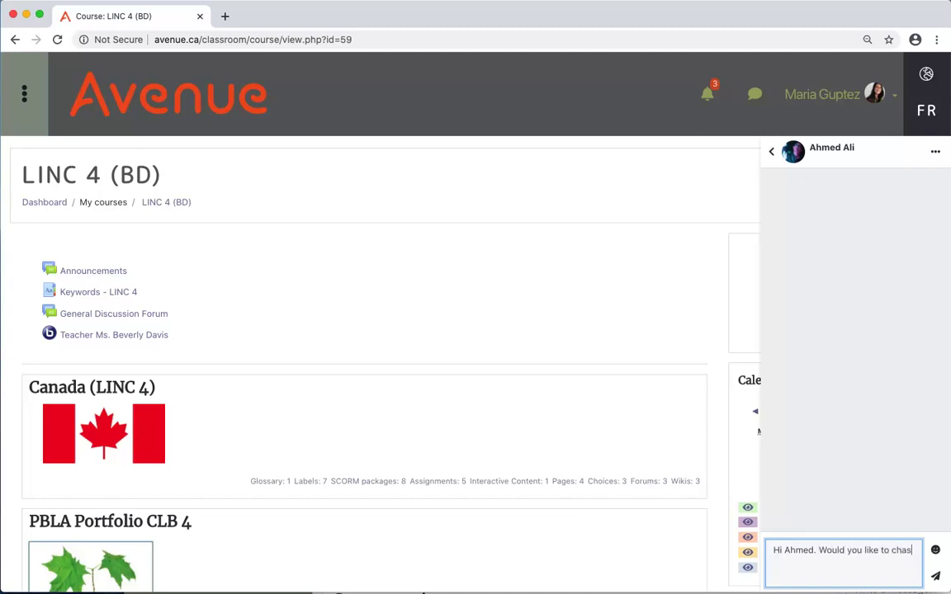
pyautogui.press('BackSpace')
pyautogui.press('BackSpace')
pyautogui.write('t?')
pyautogui.click(935, 575)
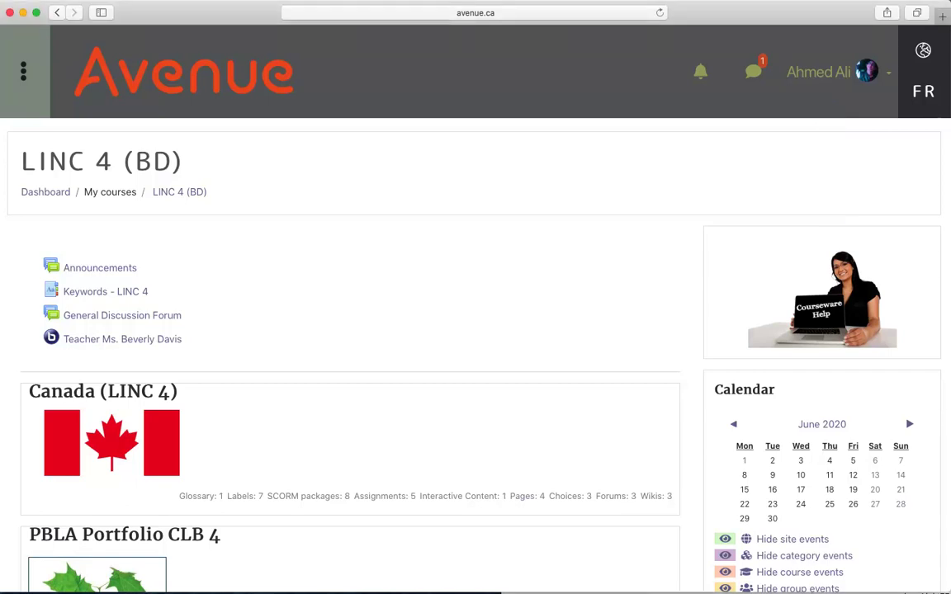
# On the classmate's account, open the messages drawer with the unread chat invitation
pyautogui.click(758, 66)
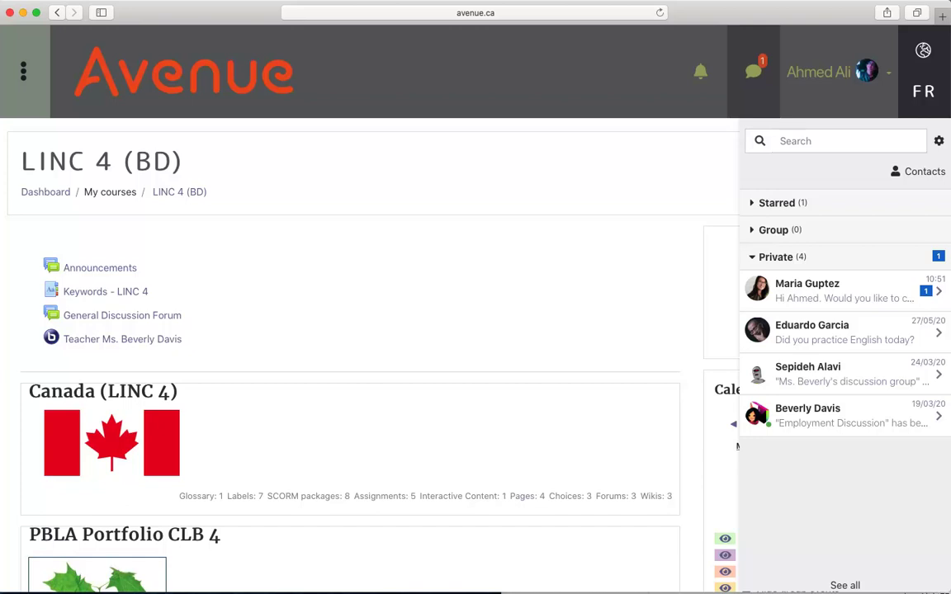
# Open the chat invitation and reply 'Yes I would'
pyautogui.click(825, 291)
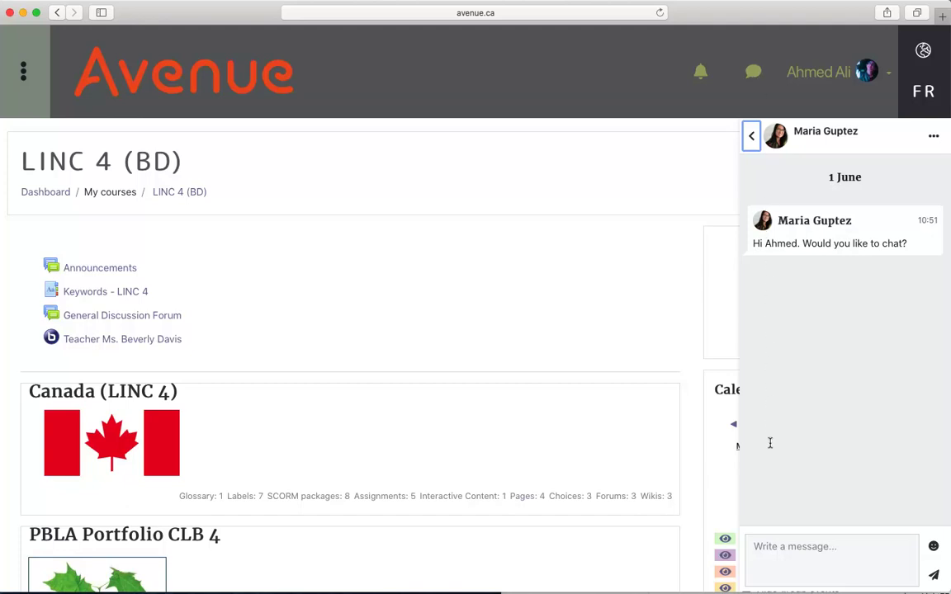
pyautogui.click(770, 552)
pyautogui.write('Yes I would')
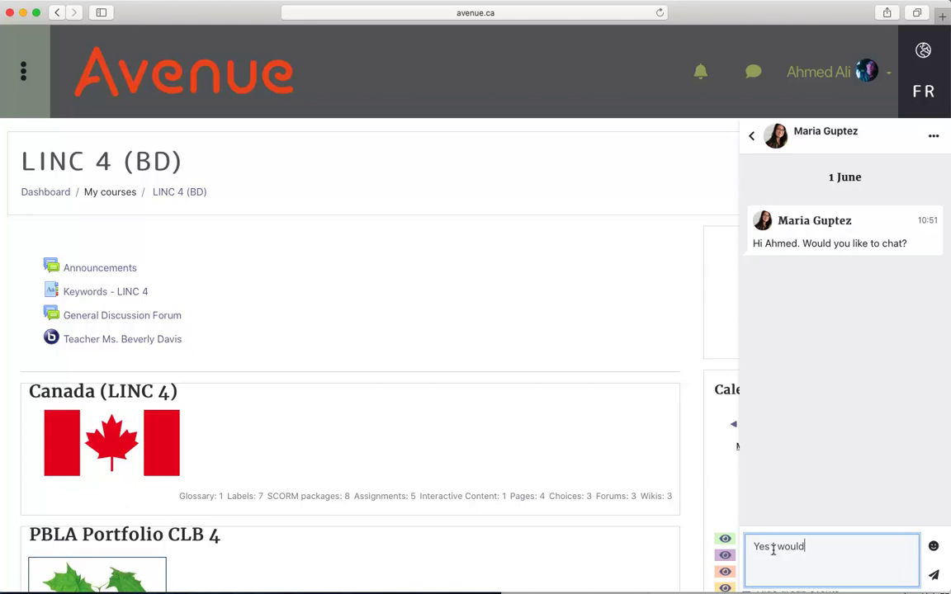
pyautogui.press('Return')
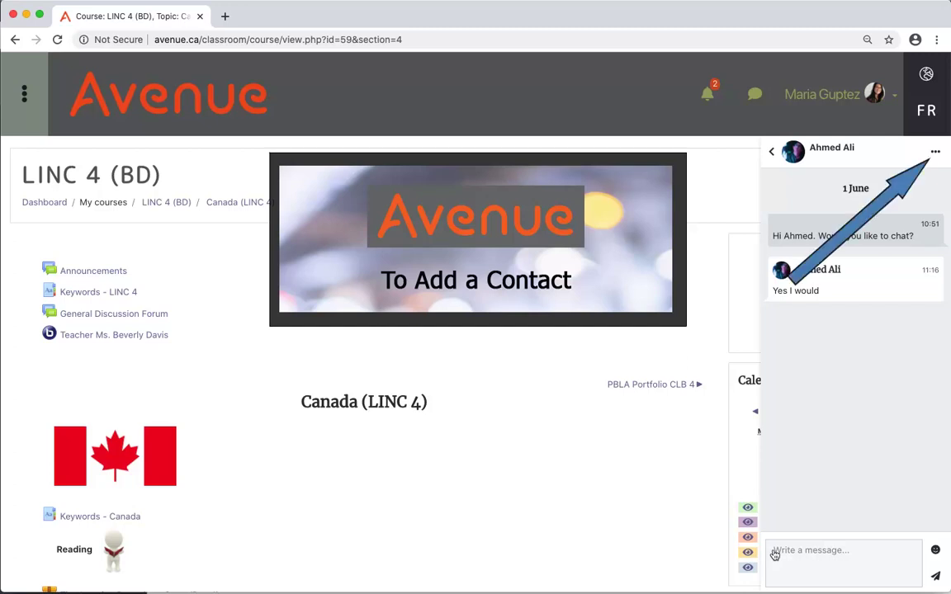
# Choose Add to contacts from the conversation's ••• menu for the classmate
pyautogui.click(936, 152)
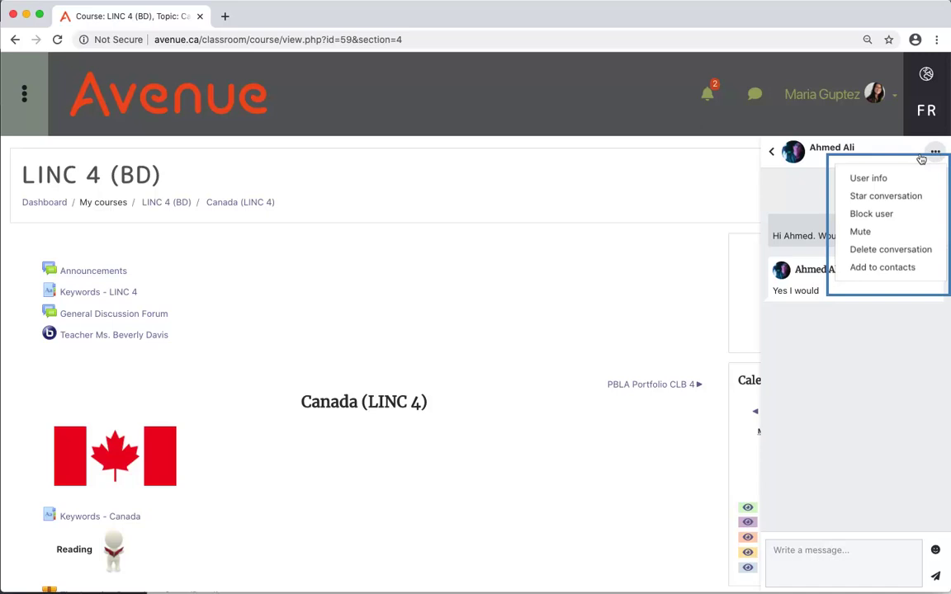
pyautogui.click(881, 267)
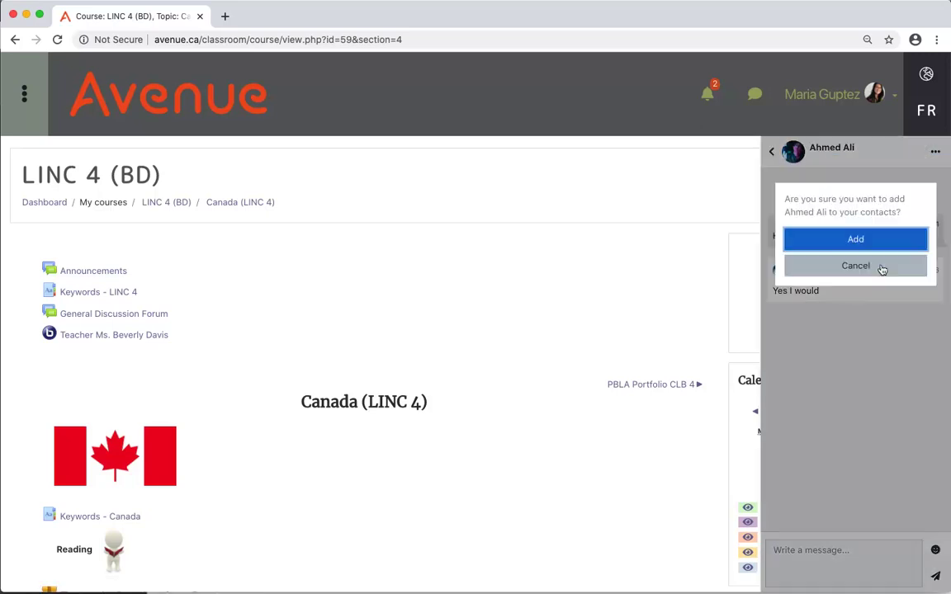